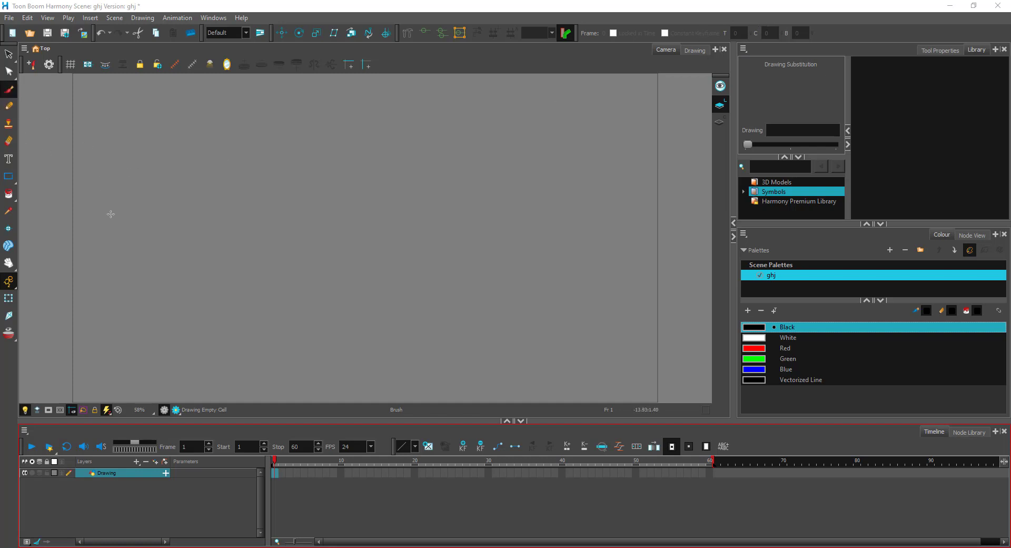
Brush-draw the car body outline, two wheels, a cabin divider and a cabin base line on frame 1
{"action": "mouse_move", "coordinate": [99, 217]}
{"action": "left_mouse_down"}
{"action": "mouse_move", "coordinate": [147, 218]}
{"action": "mouse_move", "coordinate": [167, 177]}
{"action": "mouse_move", "coordinate": [237, 178]}
{"action": "mouse_move", "coordinate": [247, 229]}
{"action": "mouse_move", "coordinate": [300, 225]}
{"action": "mouse_move", "coordinate": [306, 266]}
{"action": "mouse_move", "coordinate": [108, 269]}
{"action": "mouse_move", "coordinate": [99, 217]}
{"action": "left_mouse_up"}
{"action": "mouse_move", "coordinate": [157, 278]}
{"action": "left_mouse_down"}
{"action": "mouse_move", "coordinate": [179, 324]}
{"action": "mouse_move", "coordinate": [169, 281]}
{"action": "mouse_move", "coordinate": [185, 292]}
{"action": "mouse_move", "coordinate": [136, 277]}
{"action": "mouse_move", "coordinate": [150, 263]}
{"action": "left_mouse_up"}
{"action": "key", "text": "ctrl+z"}
{"action": "mouse_move", "coordinate": [226, 271]}
{"action": "left_mouse_down"}
{"action": "mouse_move", "coordinate": [253, 286]}
{"action": "mouse_move", "coordinate": [217, 267]}
{"action": "left_mouse_up"}
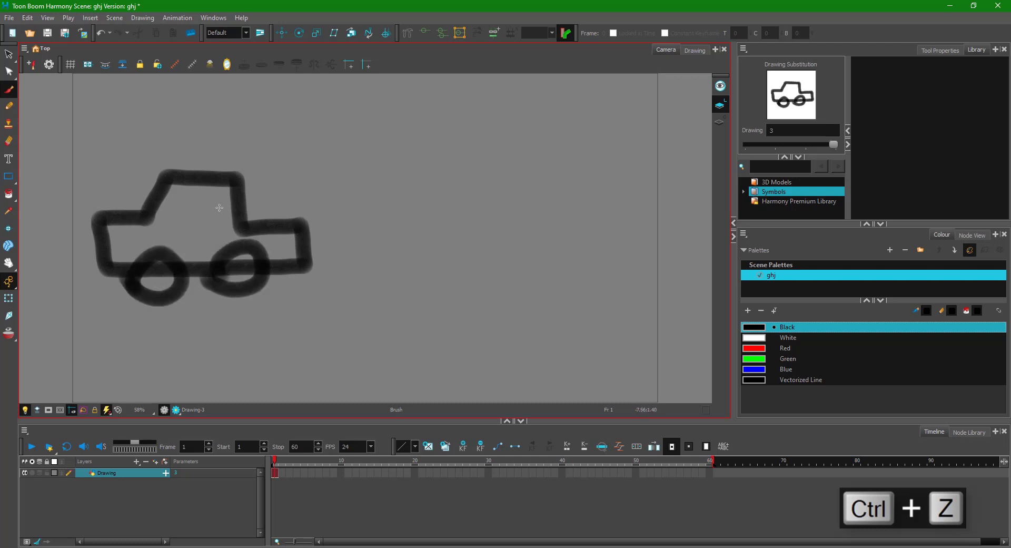
{"action": "left_click_drag", "start_coordinate": [198, 213], "coordinate": [197, 174]}
{"action": "left_click_drag", "start_coordinate": [147, 211], "coordinate": [232, 222]}
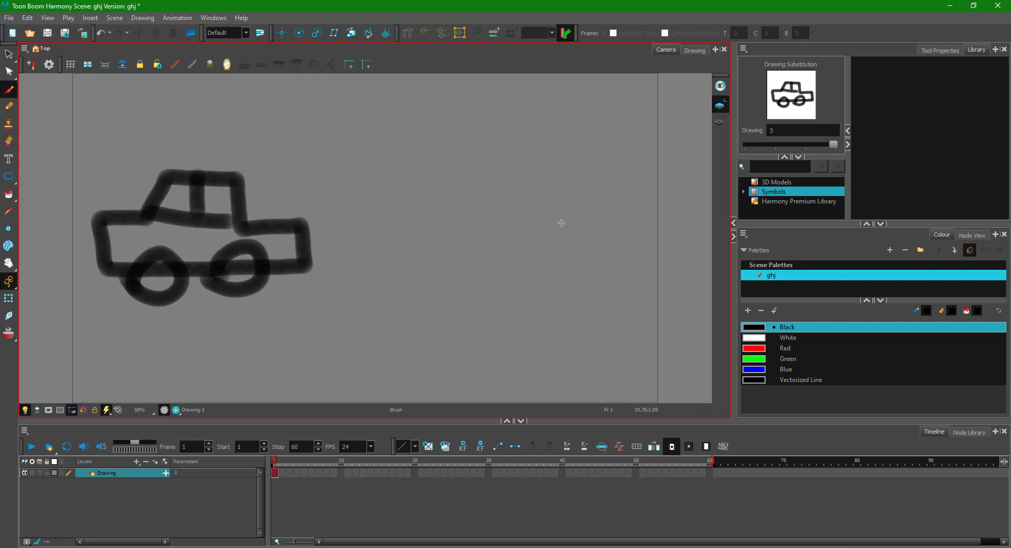
Select the car drawing, drag its pivot to the car's centre, then switch to Transform at frame 30
{"action": "left_click", "coordinate": [11, 55]}
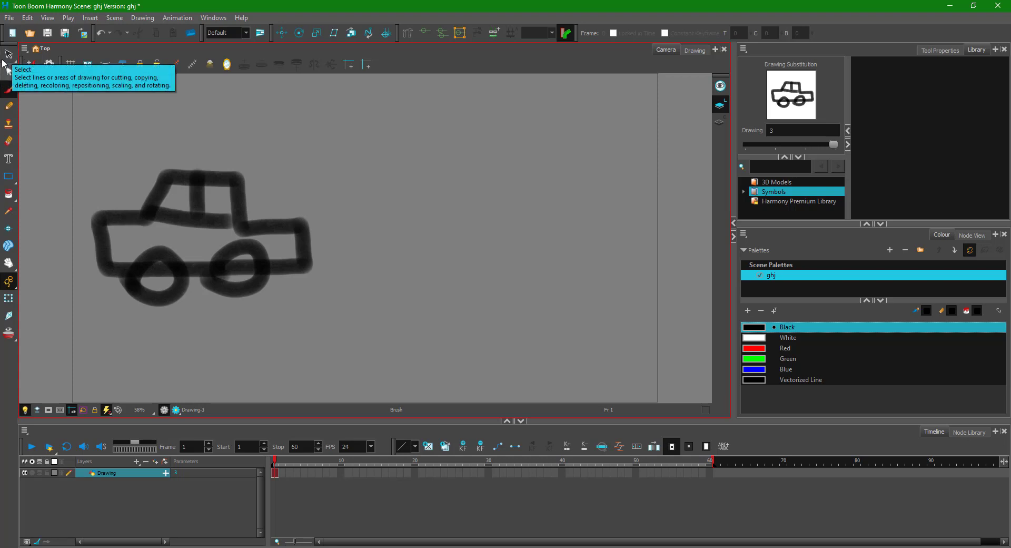
{"action": "left_click", "coordinate": [188, 252]}
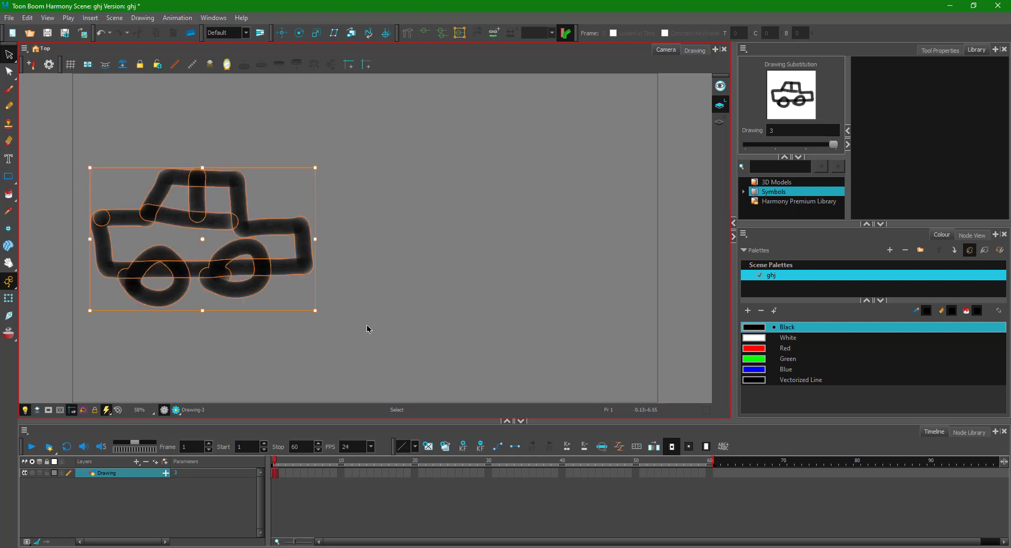
{"action": "left_click", "coordinate": [282, 33]}
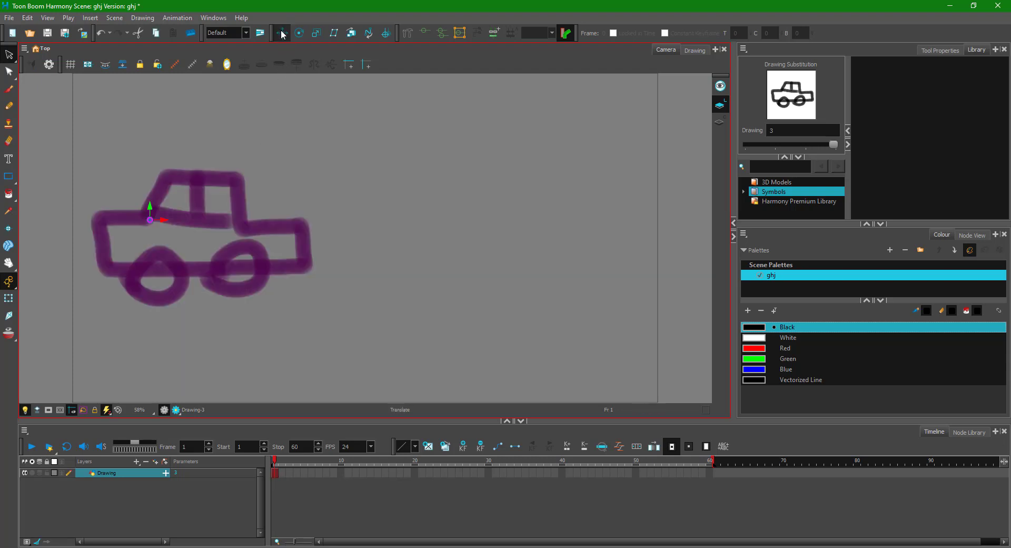
{"action": "left_click_drag", "start_coordinate": [152, 221], "coordinate": [196, 241]}
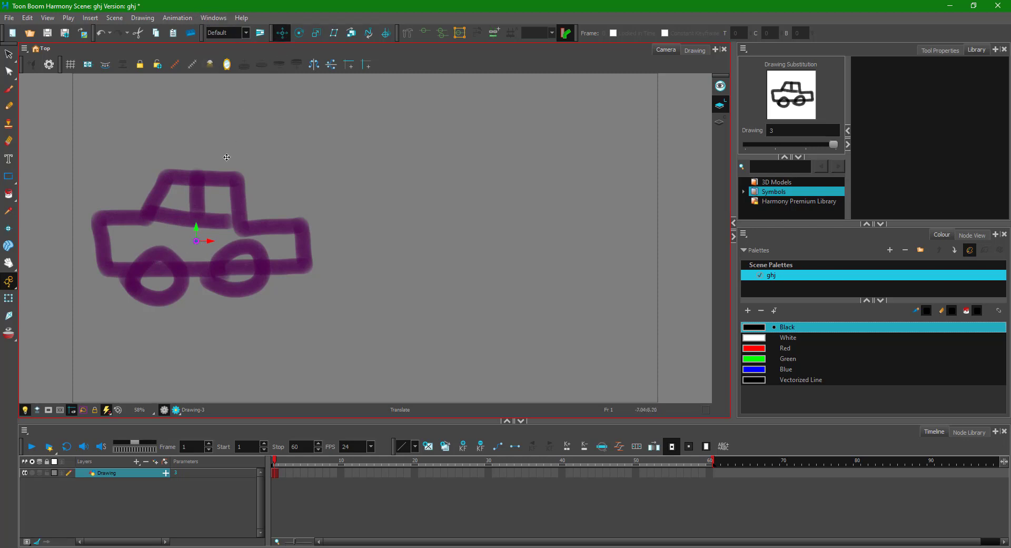
{"action": "left_click", "coordinate": [11, 298]}
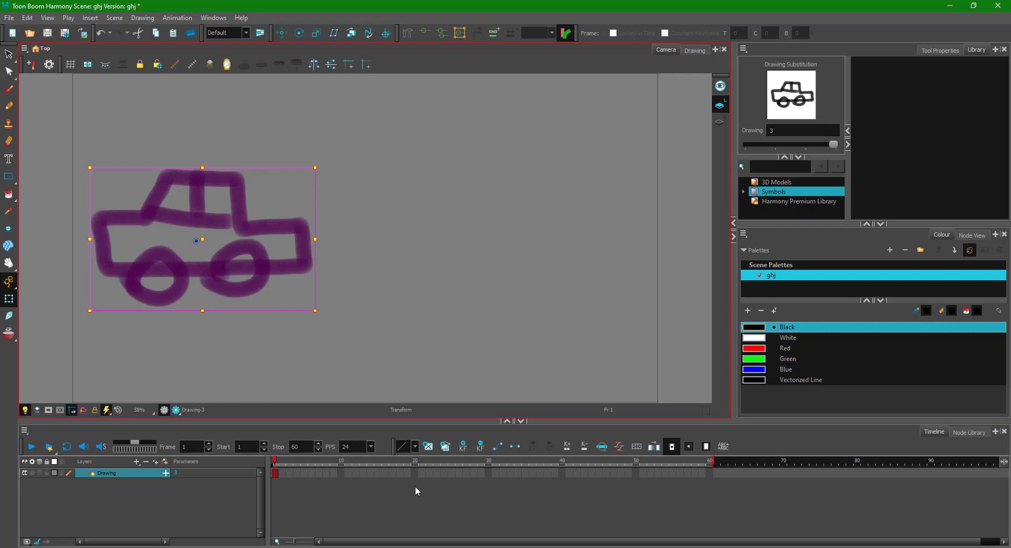
{"action": "left_click", "coordinate": [488, 473]}
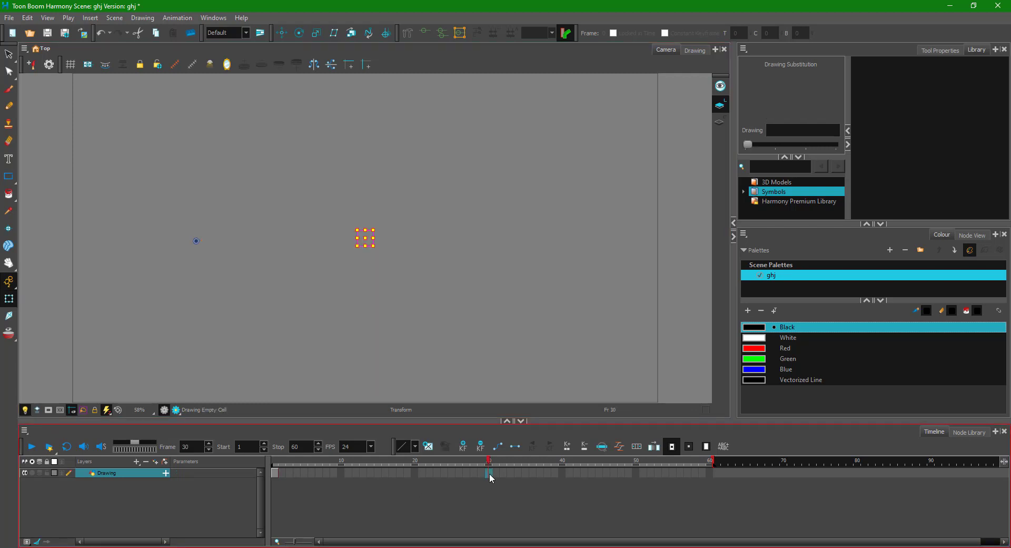
Extend the car drawing to frame 30 and drag the car far right there, creating a motion path
{"action": "key", "text": "F5"}
{"action": "left_click_drag", "start_coordinate": [489, 461], "coordinate": [260, 462]}
{"action": "left_click", "coordinate": [216, 235]}
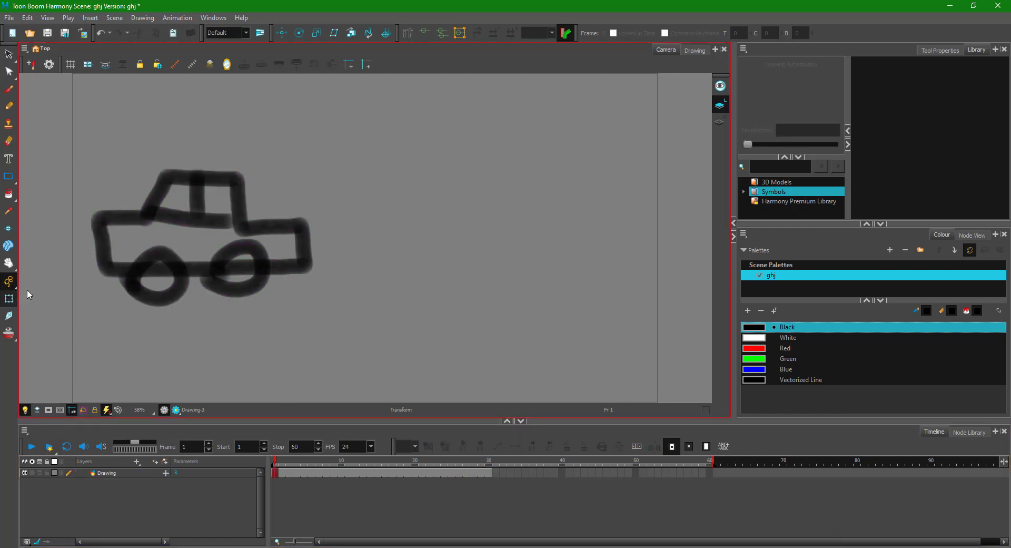
{"action": "left_click", "coordinate": [190, 273]}
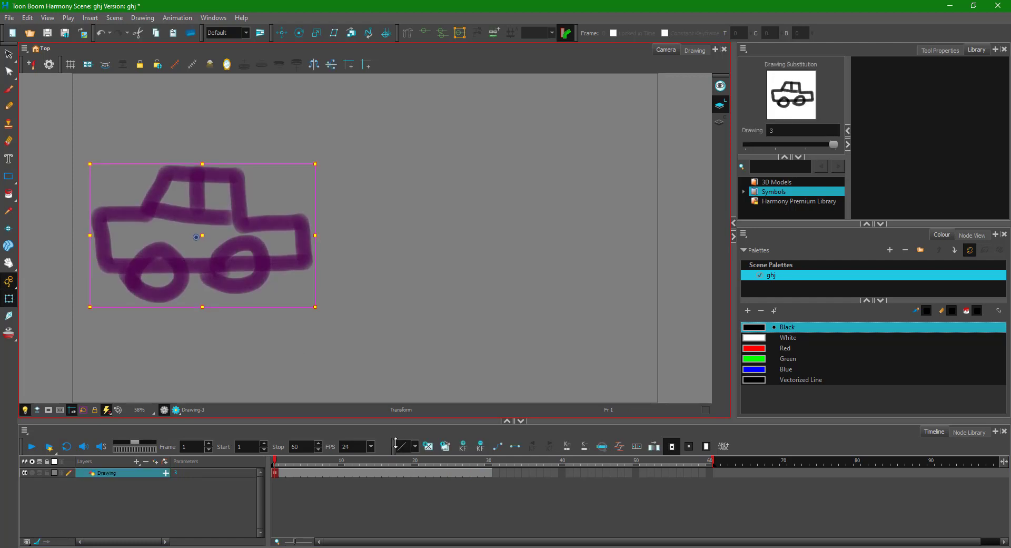
{"action": "left_click_drag", "start_coordinate": [298, 464], "coordinate": [489, 463]}
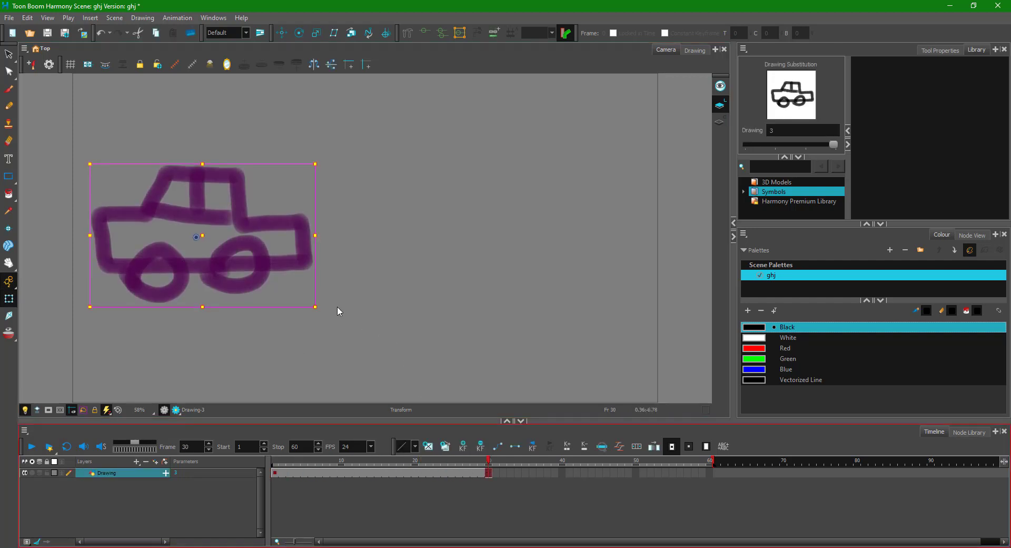
{"action": "left_click_drag", "start_coordinate": [260, 262], "coordinate": [597, 266]}
Play back the slide, set the scene end marker to frame 30 and turn on Loop
{"action": "left_click_drag", "start_coordinate": [482, 464], "coordinate": [274, 463]}
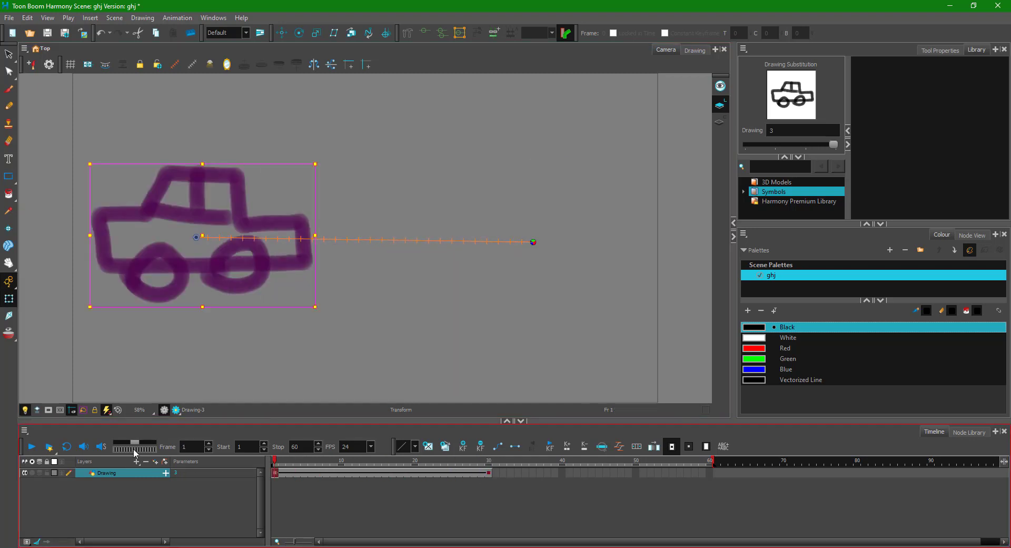
{"action": "left_click", "coordinate": [29, 448]}
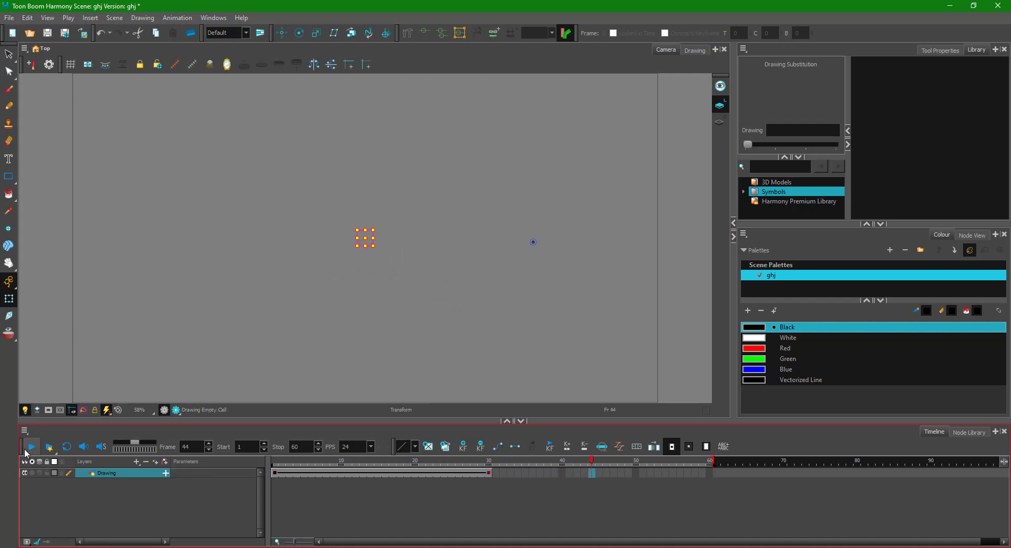
{"action": "left_click", "coordinate": [486, 461]}
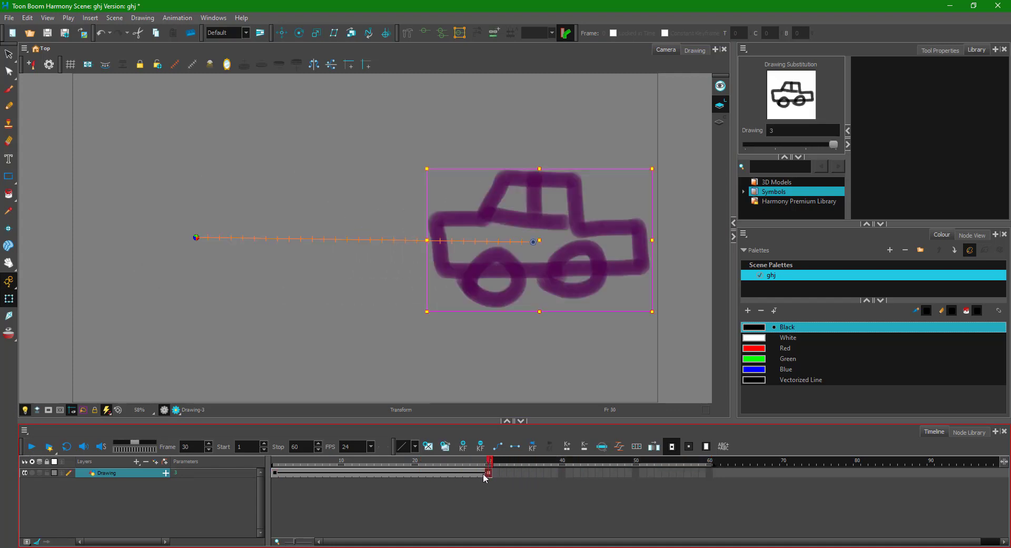
{"action": "left_click_drag", "start_coordinate": [497, 478], "coordinate": [497, 476]}
{"action": "left_click", "coordinate": [67, 447]}
{"action": "left_click", "coordinate": [30, 446]}
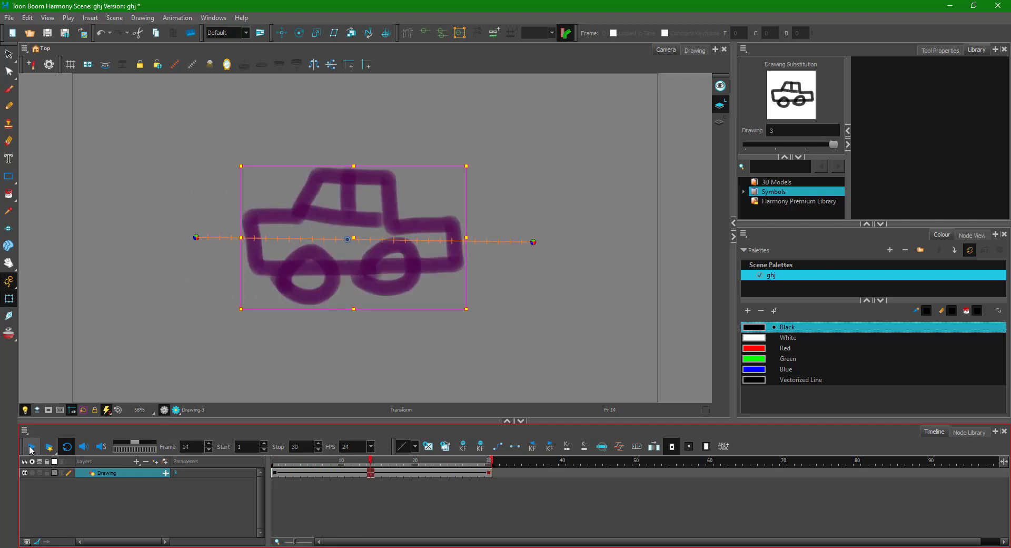
{"action": "left_click", "coordinate": [275, 462]}
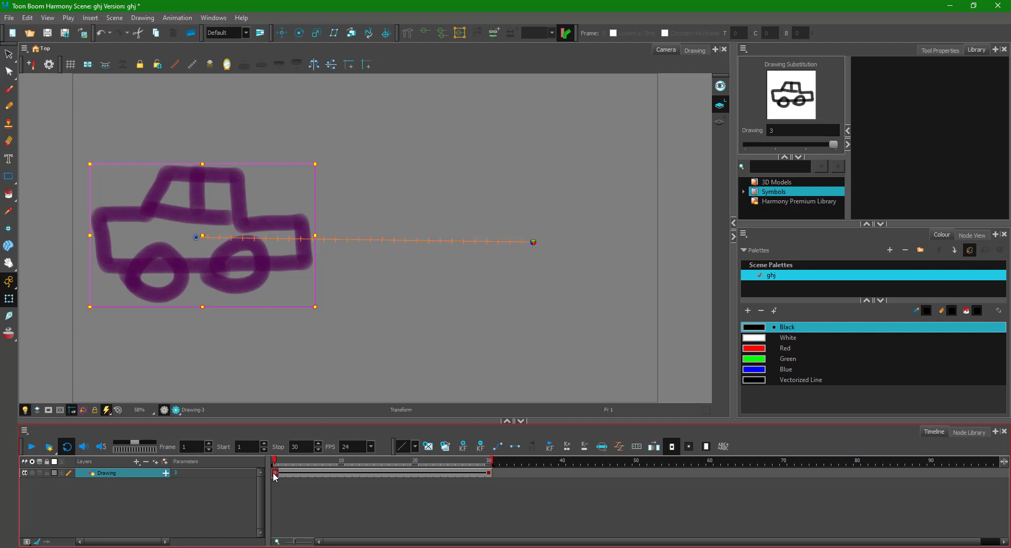
Open Set Ease for Multiple Parameters on the frame-1 keyframe and apply a first curved ease
{"action": "right_click", "coordinate": [274, 473]}
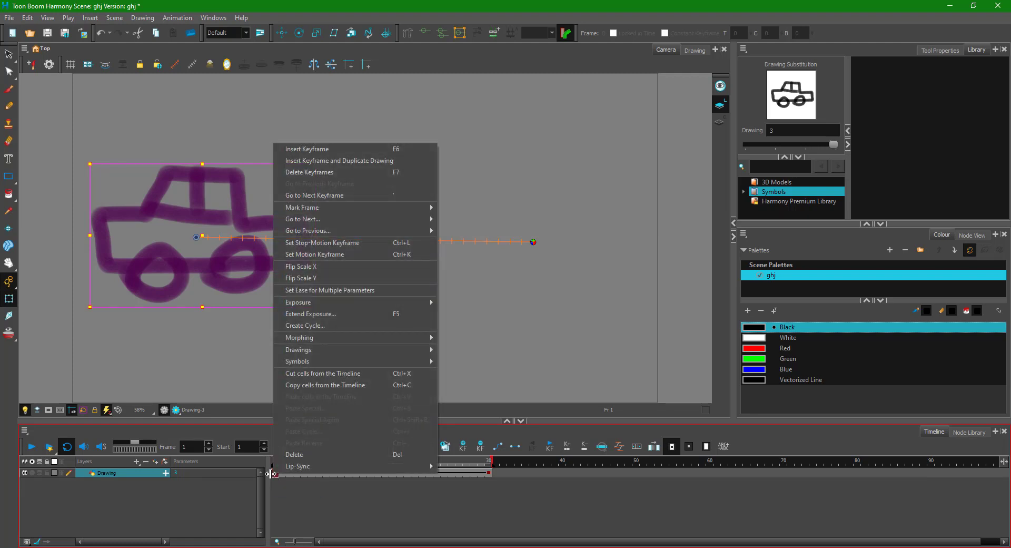
{"action": "left_click", "coordinate": [326, 290]}
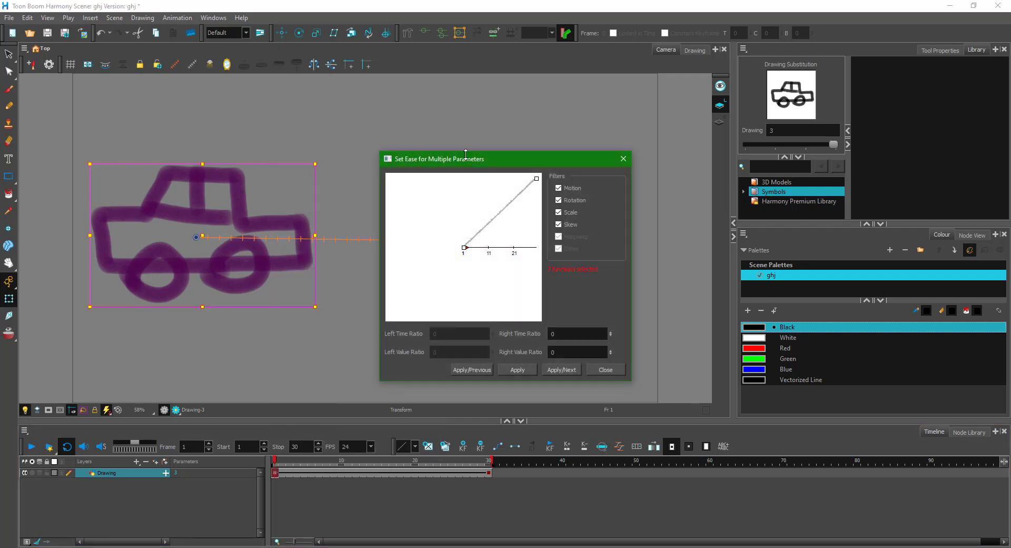
{"action": "left_click_drag", "start_coordinate": [548, 156], "coordinate": [688, 194]}
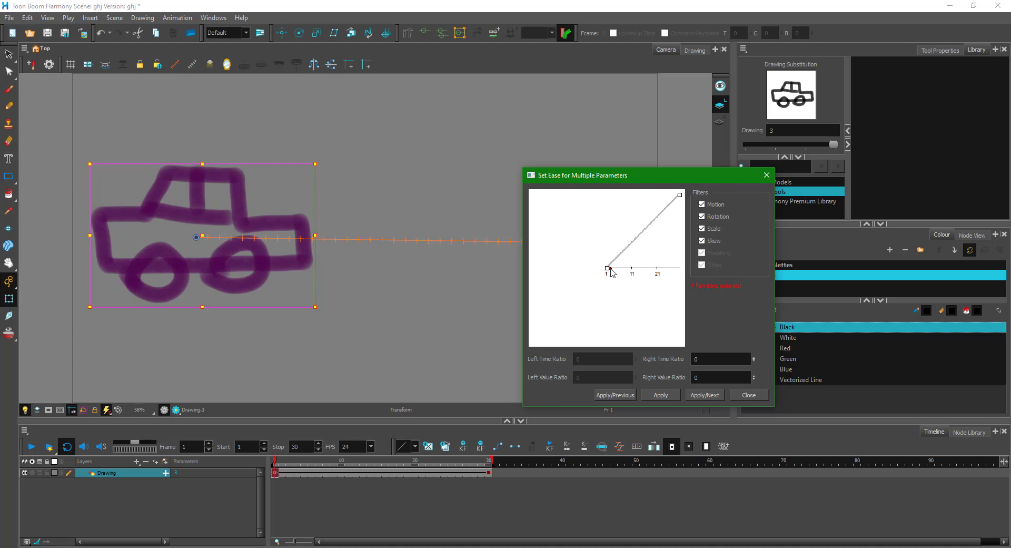
{"action": "left_click_drag", "start_coordinate": [611, 268], "coordinate": [660, 268]}
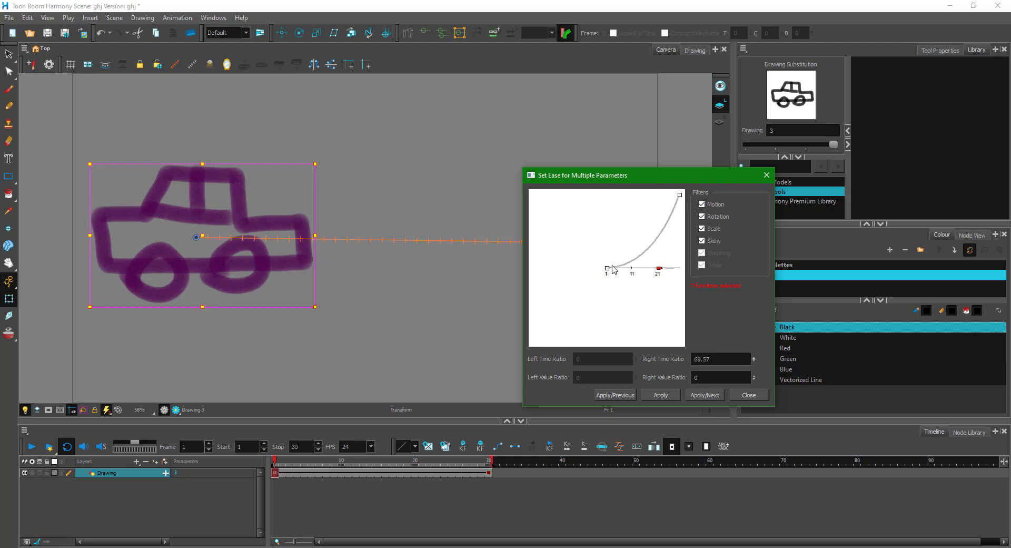
{"action": "left_click", "coordinate": [665, 395]}
Reshape the frame-1 curve into an ease-in (right time ratio 68.84, value ratio 0.72) and apply it
{"action": "left_click_drag", "start_coordinate": [660, 269], "coordinate": [612, 203]}
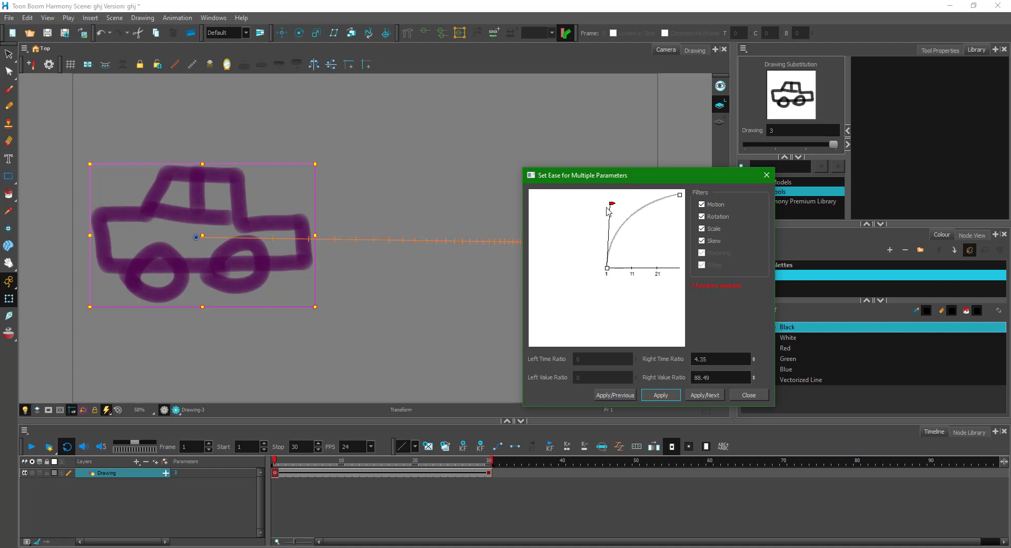
{"action": "left_click_drag", "start_coordinate": [612, 203], "coordinate": [659, 269]}
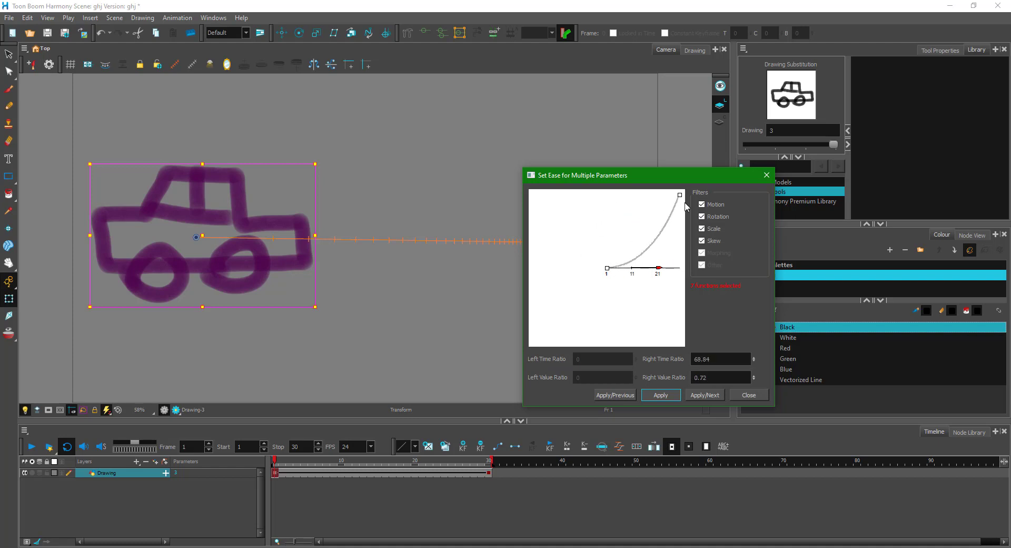
{"action": "left_click", "coordinate": [662, 395]}
{"action": "left_click_drag", "start_coordinate": [618, 181], "coordinate": [633, 346]}
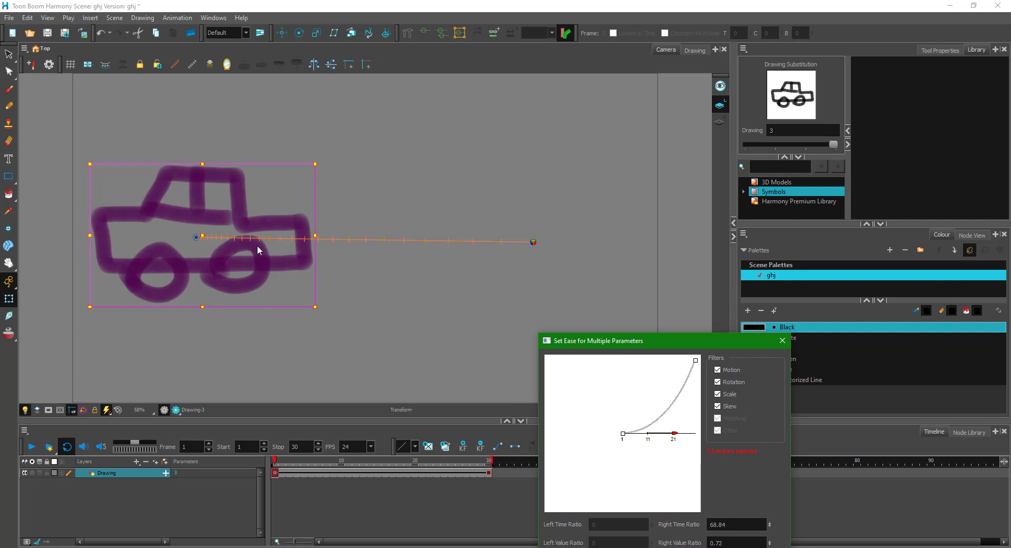
Give the frame-30 keyframe a left time ratio 65.22 and value ratio 0.72 ease, then rewind to frame 1
{"action": "left_click_drag", "start_coordinate": [639, 347], "coordinate": [680, 195]}
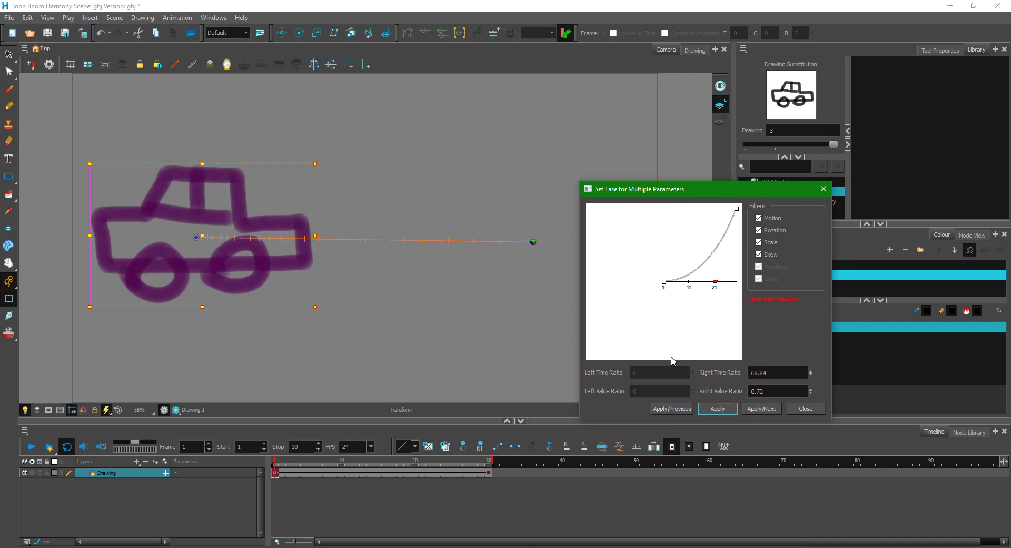
{"action": "left_click", "coordinate": [751, 412]}
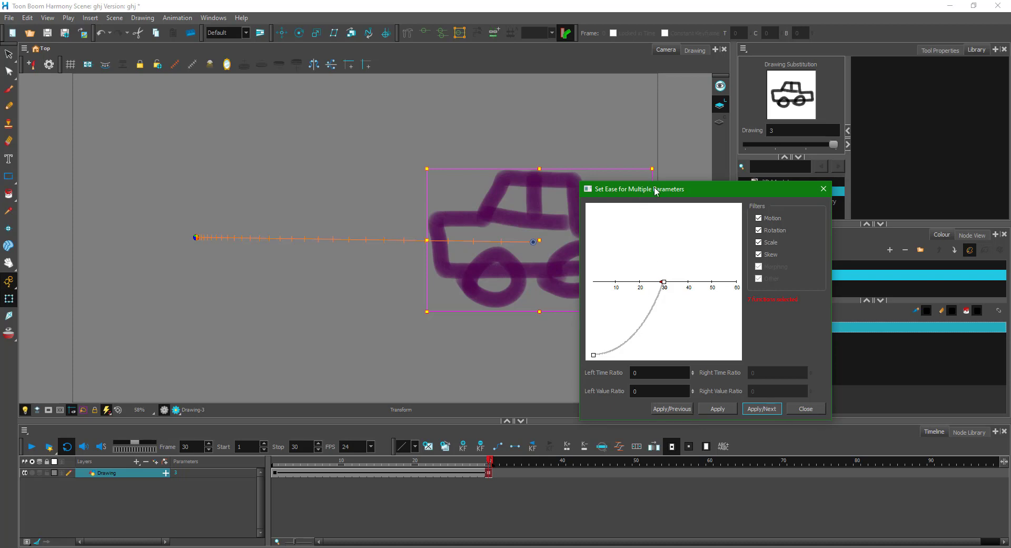
{"action": "left_click_drag", "start_coordinate": [656, 191], "coordinate": [705, 190]}
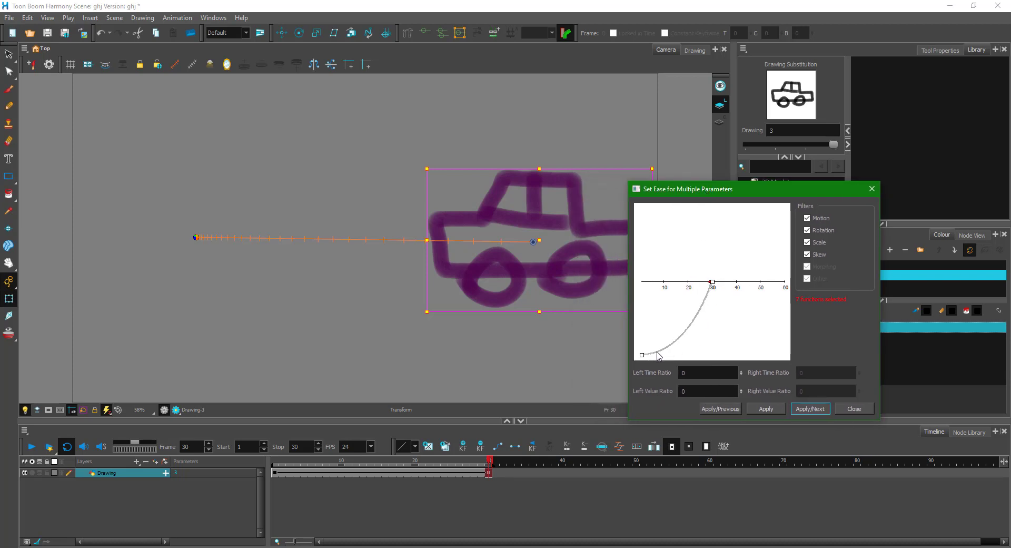
{"action": "left_click_drag", "start_coordinate": [710, 282], "coordinate": [705, 282]}
{"action": "left_click_drag", "start_coordinate": [703, 283], "coordinate": [666, 283]}
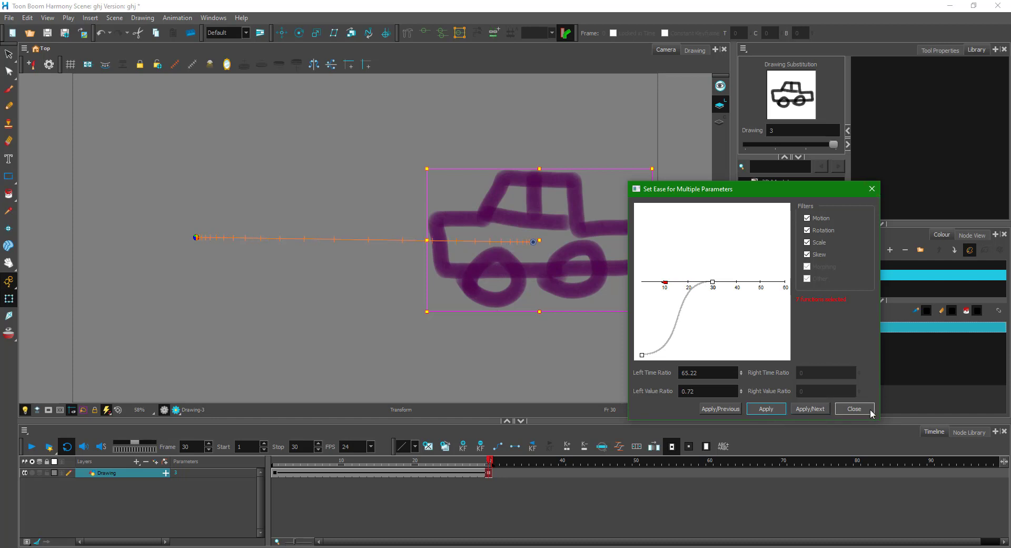
{"action": "left_click", "coordinate": [855, 408]}
{"action": "left_click", "coordinate": [274, 462]}
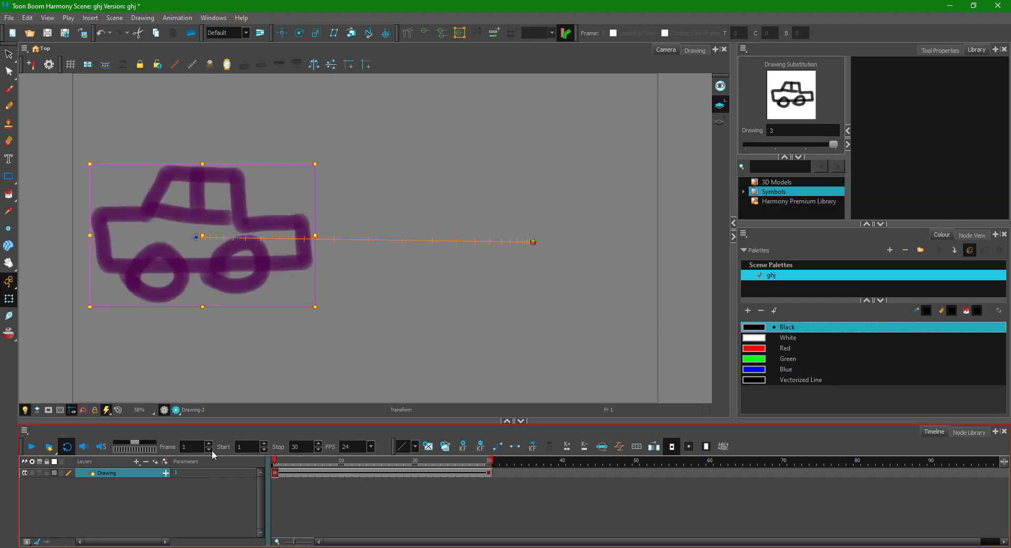
Preview the animation, then at frame 16 drag the car upward to arc its motion path
{"action": "left_click", "coordinate": [31, 446]}
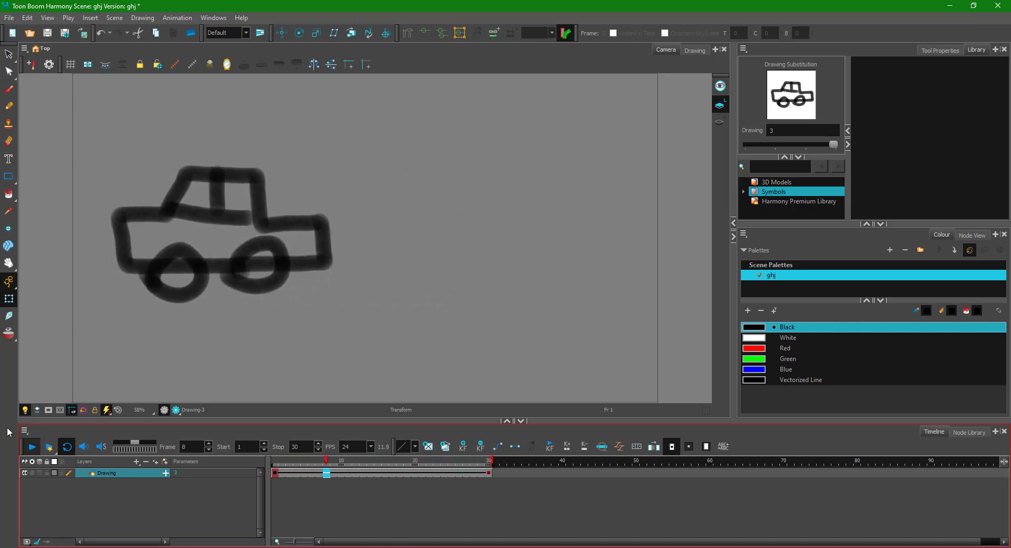
{"action": "left_click", "coordinate": [32, 447]}
{"action": "left_click_drag", "start_coordinate": [391, 463], "coordinate": [385, 464]}
{"action": "left_click_drag", "start_coordinate": [396, 268], "coordinate": [376, 213]}
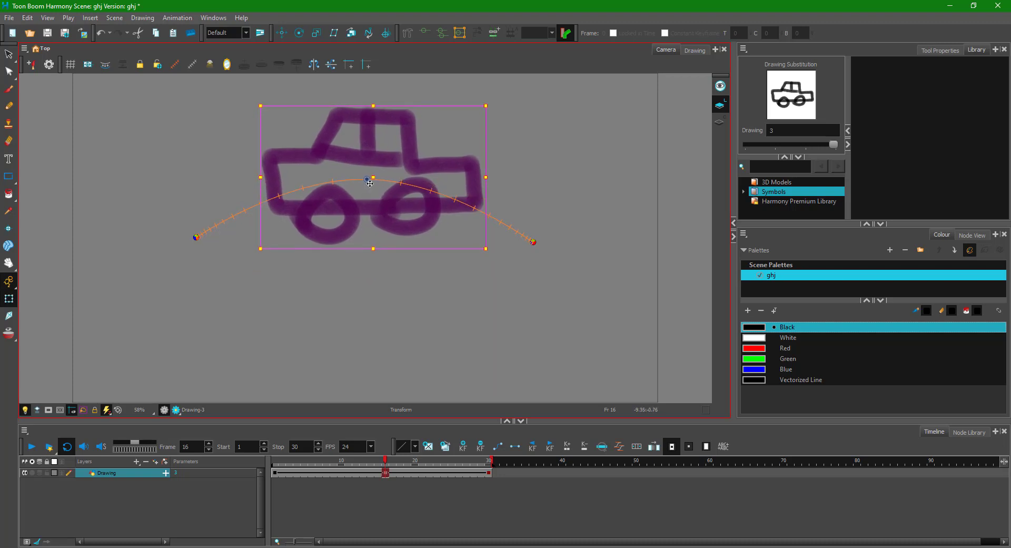
Set the frame-16 keyframe's incoming ease to left time ratio 57.97 and value ratio 0.76
{"action": "right_click", "coordinate": [386, 474]}
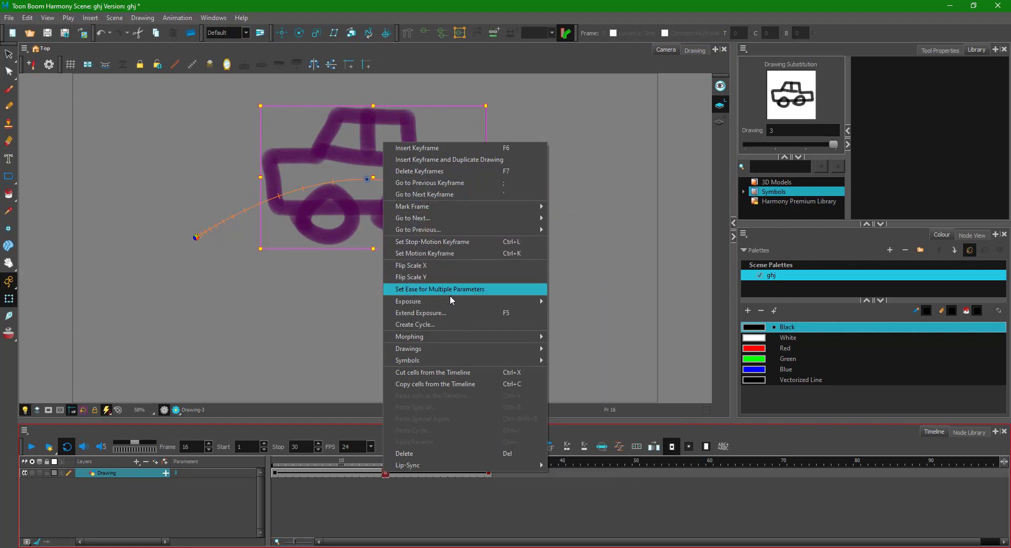
{"action": "left_click", "coordinate": [438, 289]}
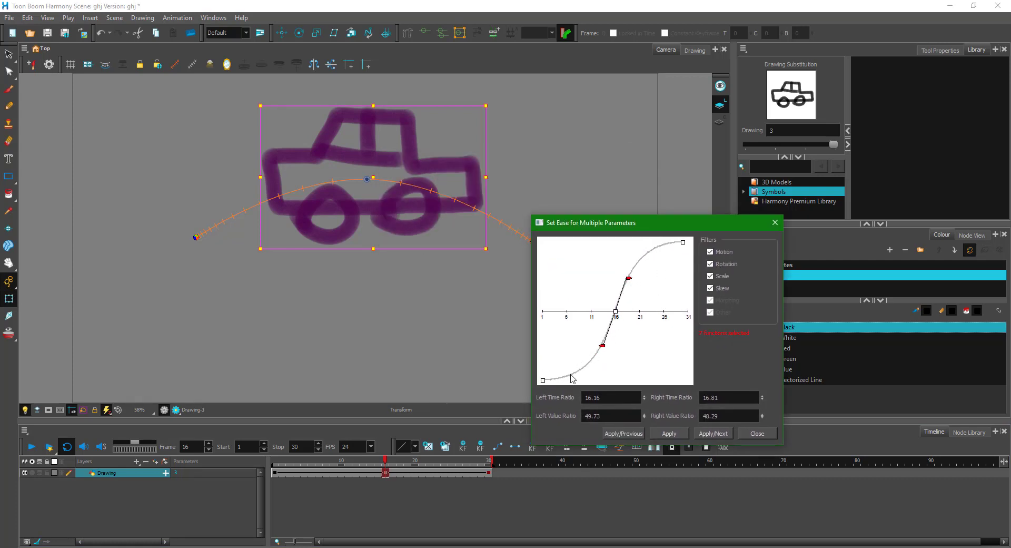
{"action": "left_click_drag", "start_coordinate": [603, 345], "coordinate": [576, 316]}
{"action": "left_click", "coordinate": [669, 433]}
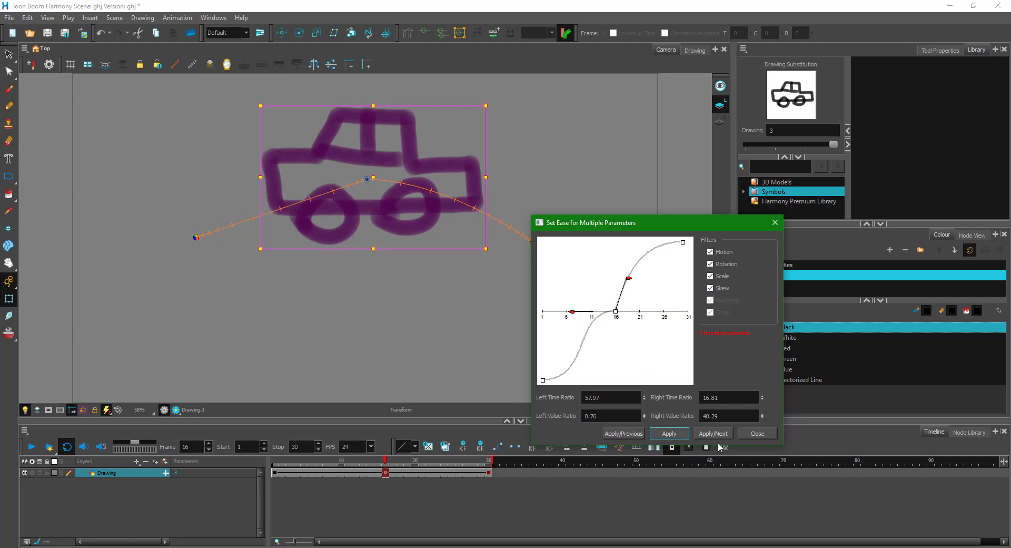
{"action": "left_click", "coordinate": [754, 435]}
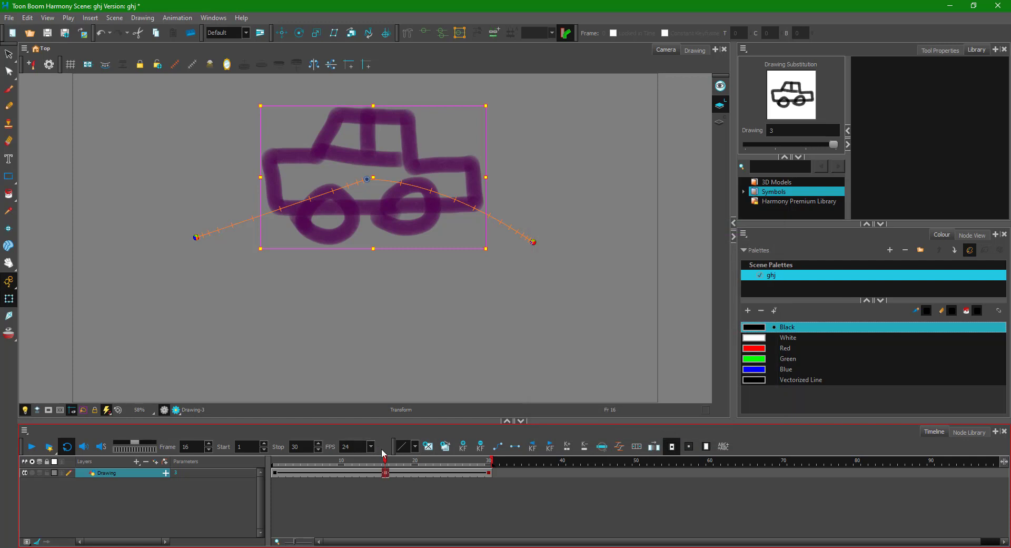
{"action": "key", "text": "comma"}
{"action": "key", "text": "comma"}
{"action": "key", "text": "comma"}
{"action": "key", "text": "comma"}
{"action": "key", "text": "comma"}
{"action": "key", "text": "comma"}
{"action": "key", "text": "comma"}
{"action": "key", "text": "comma"}
{"action": "key", "text": "comma"}
{"action": "key", "text": "comma"}
{"action": "key", "text": "comma"}
{"action": "key", "text": "comma"}
{"action": "key", "text": "comma"}
{"action": "key", "text": "comma"}
{"action": "key", "text": "comma"}
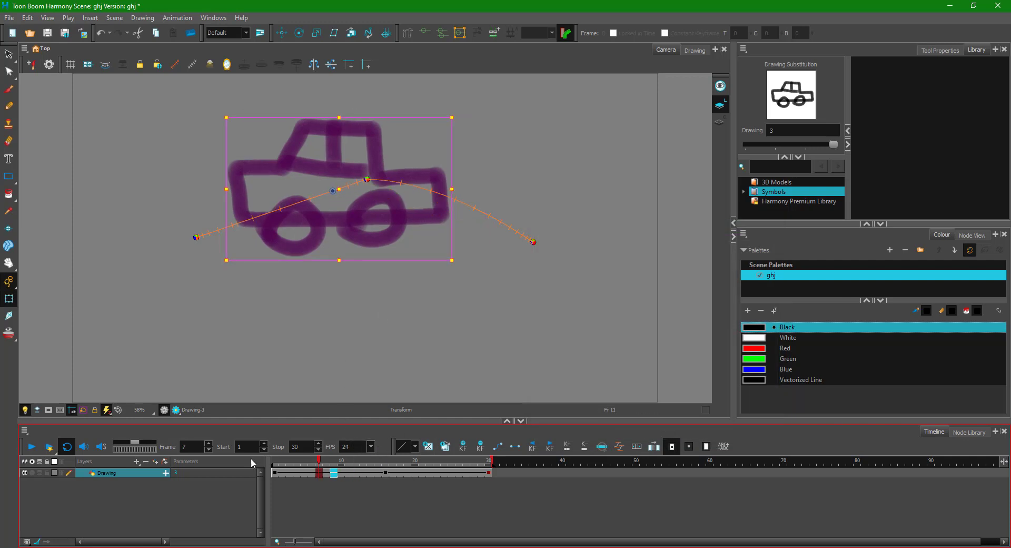
{"action": "left_click", "coordinate": [32, 446]}
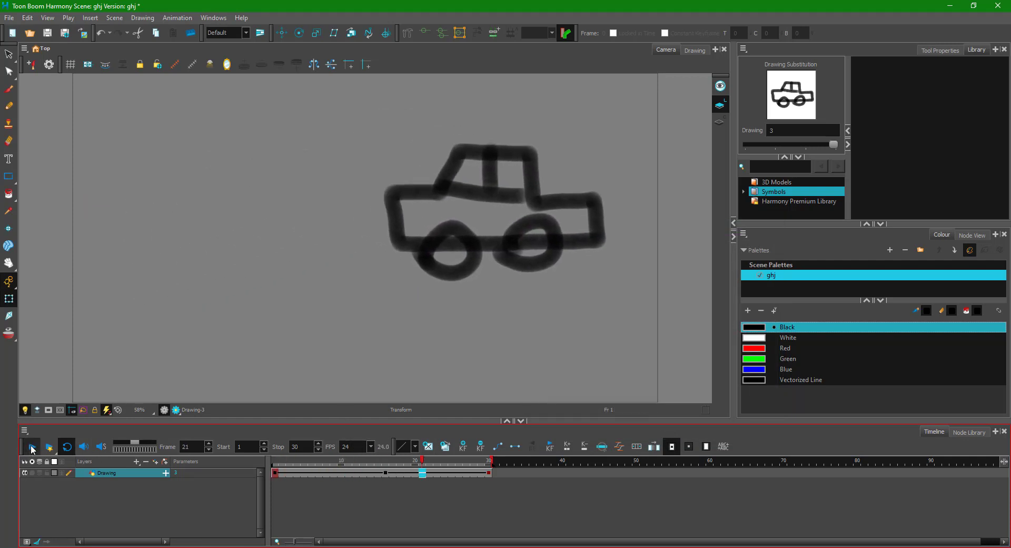
{"action": "left_click", "coordinate": [32, 447]}
{"action": "left_click_drag", "start_coordinate": [348, 466], "coordinate": [385, 465]}
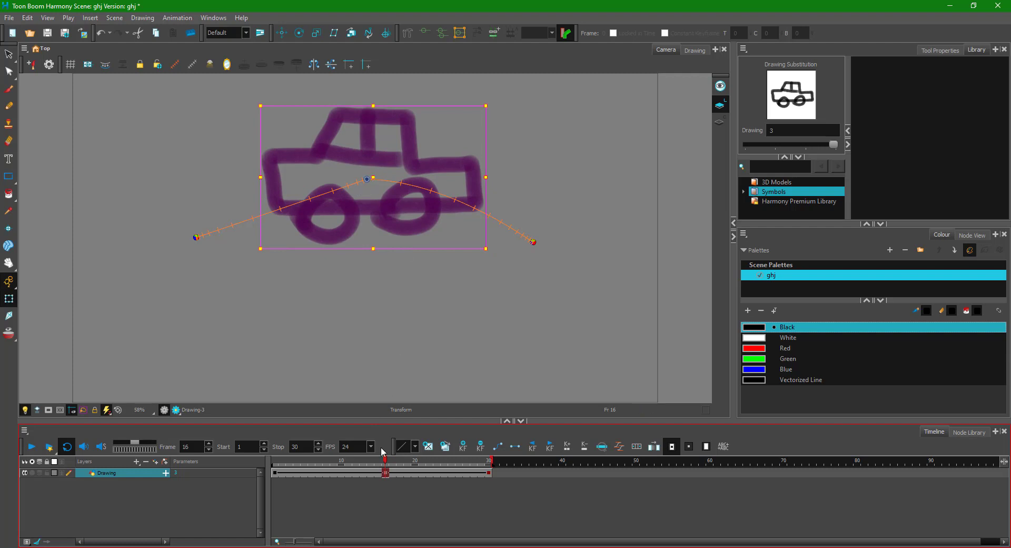
Set the frame-16 outgoing ease to right time ratio 47.36, value ratio -1.53, then rewind to frame 1
{"action": "right_click", "coordinate": [387, 474]}
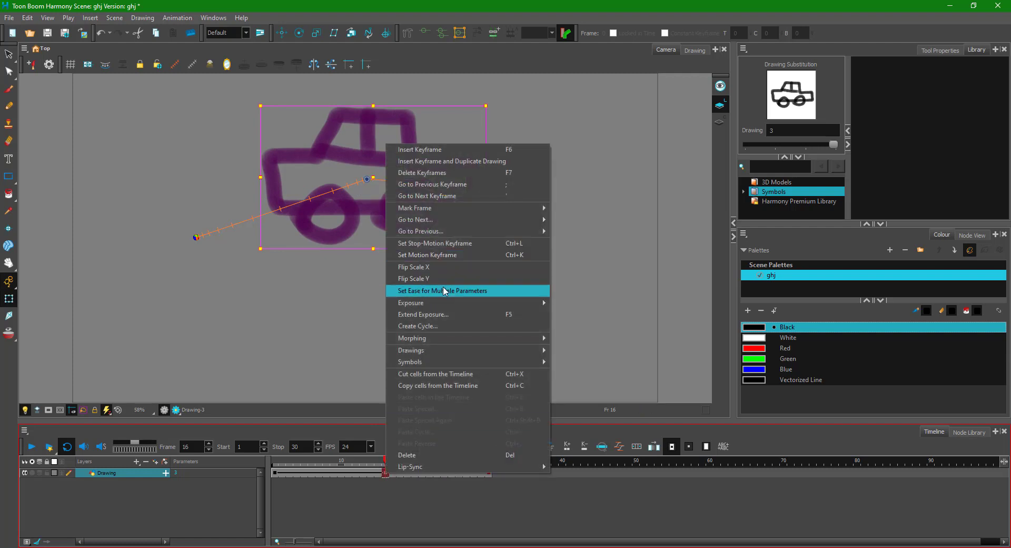
{"action": "left_click", "coordinate": [443, 295]}
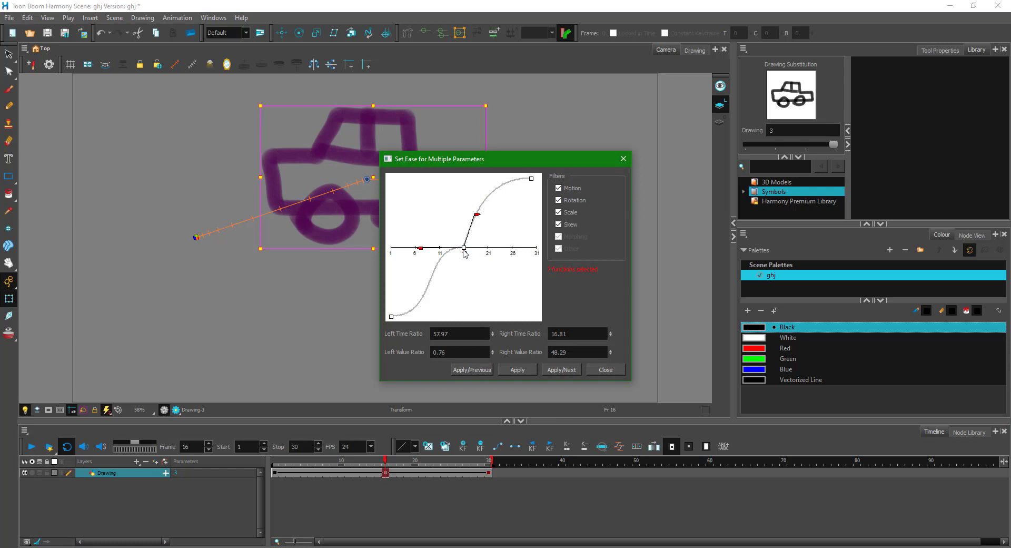
{"action": "left_click_drag", "start_coordinate": [478, 216], "coordinate": [497, 250]}
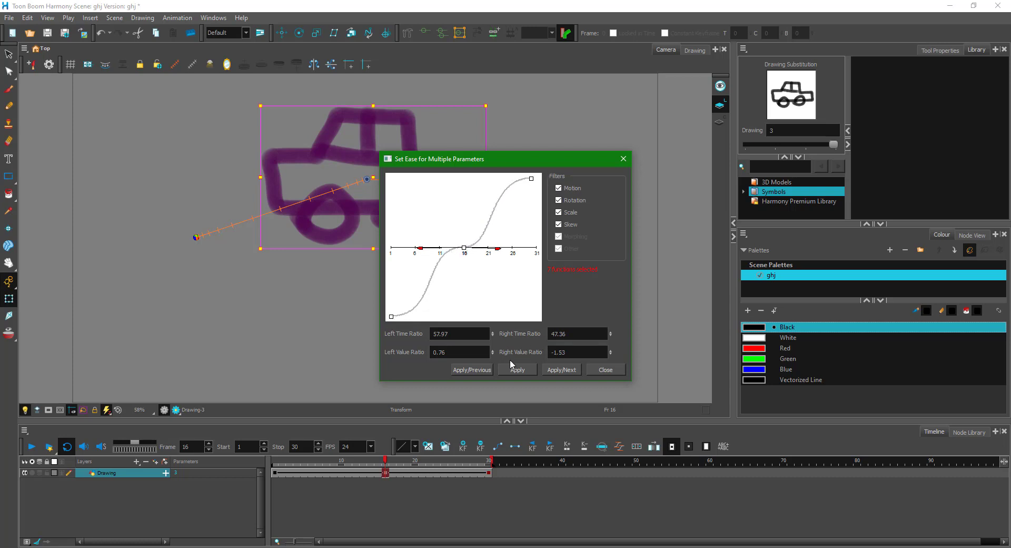
{"action": "left_click", "coordinate": [605, 370]}
{"action": "left_click_drag", "start_coordinate": [331, 462], "coordinate": [274, 462]}
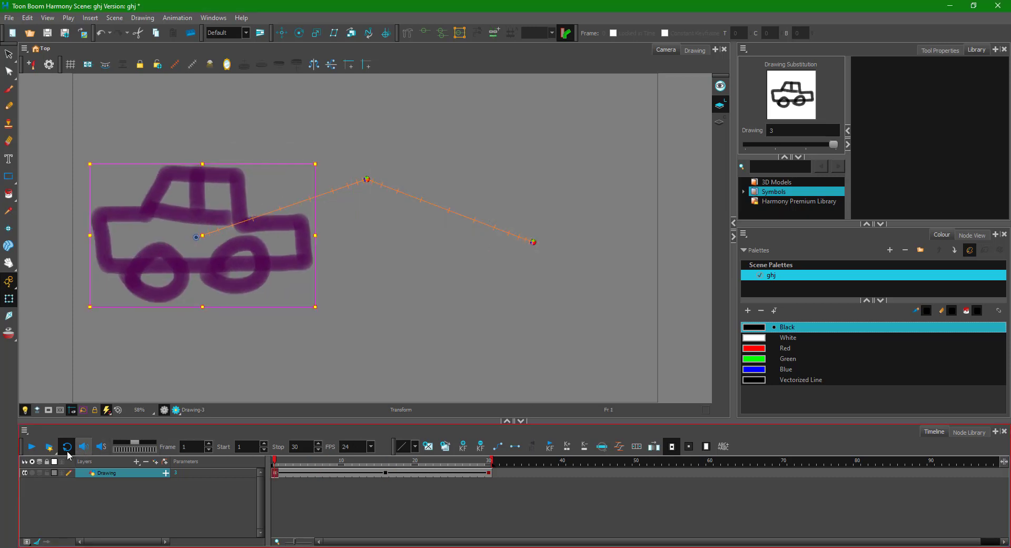
Play the finished eased car animation from frame 1 along its arcing path
{"action": "left_click", "coordinate": [35, 448]}
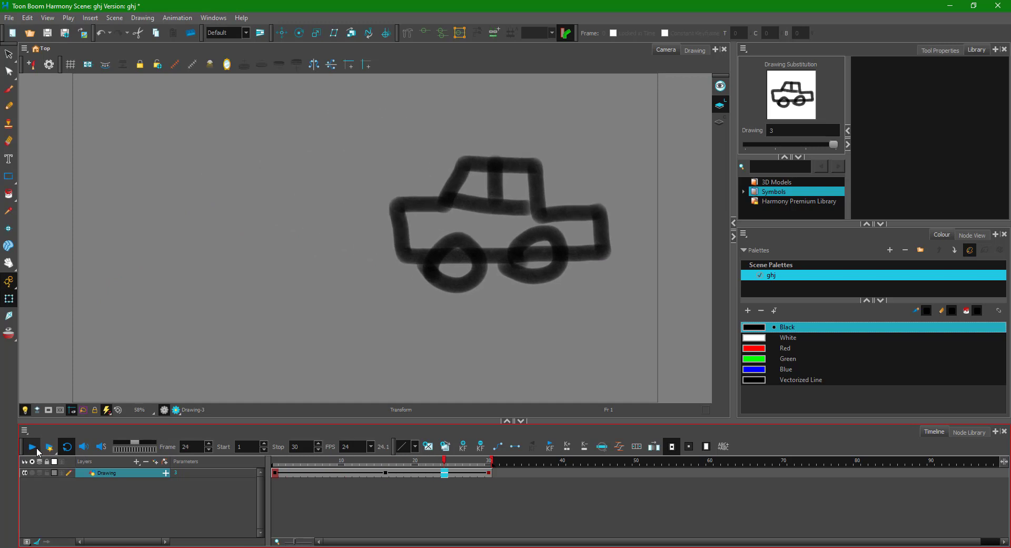